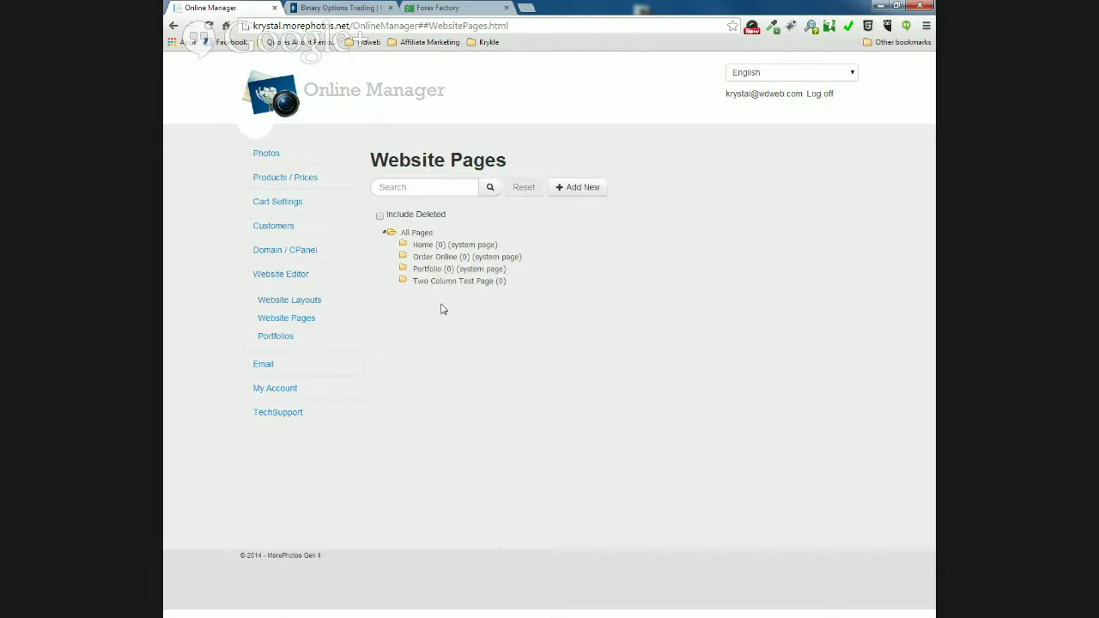
Start a new website page named "One Column Test Page" and keep the One Column Layout template
left_click(579, 189)
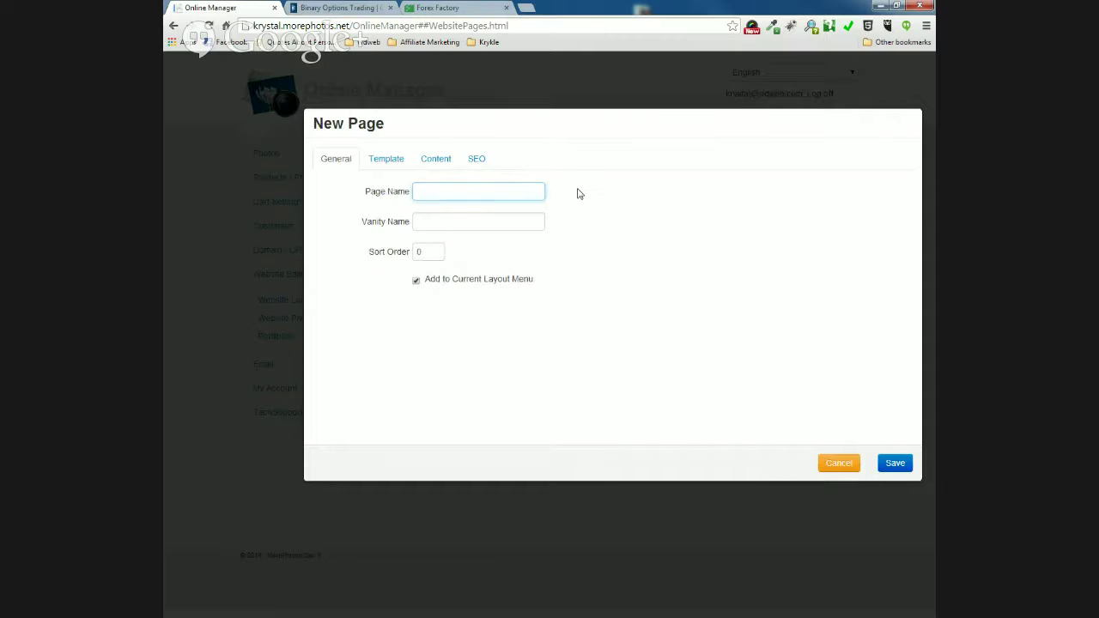
type("One Column Test Page")
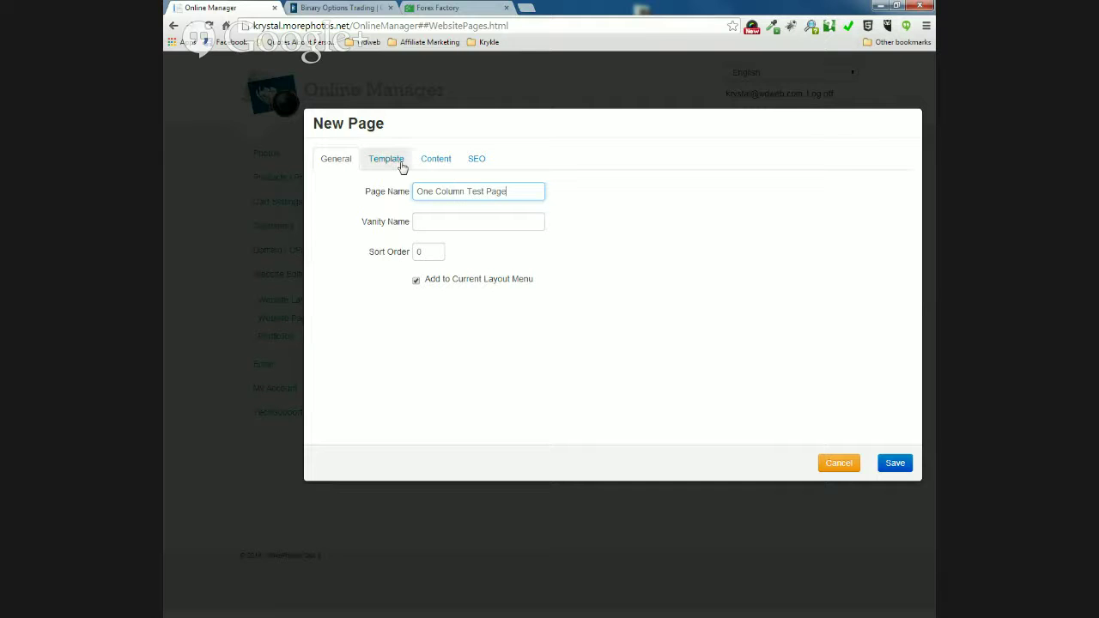
left_click(402, 167)
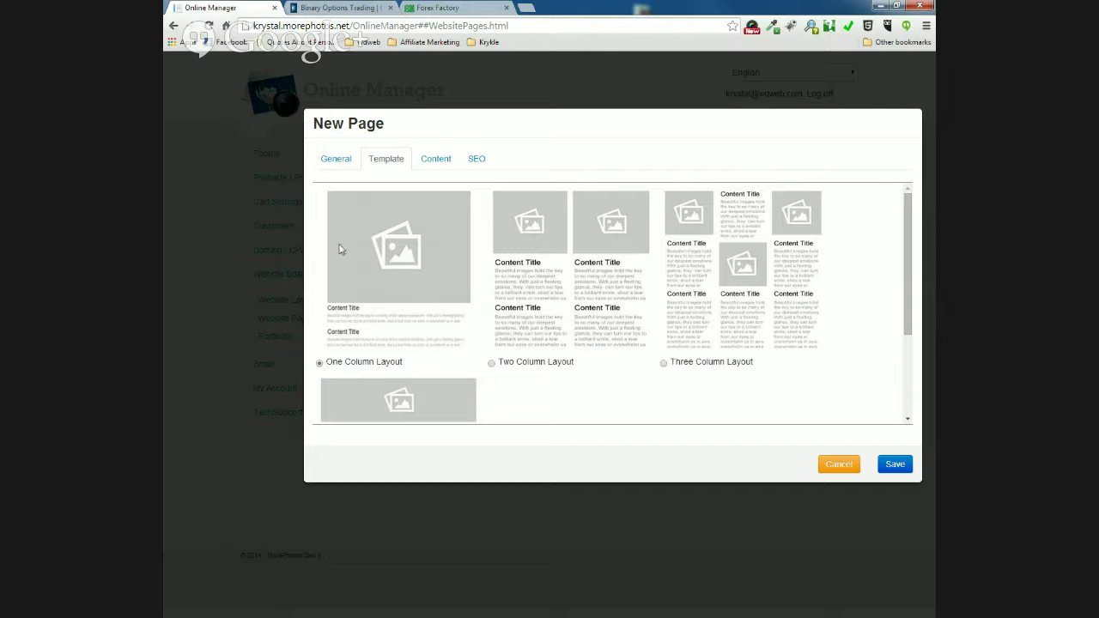
Place wedding23.jpg from the weddings folder into the image area of the page content
left_click(432, 161)
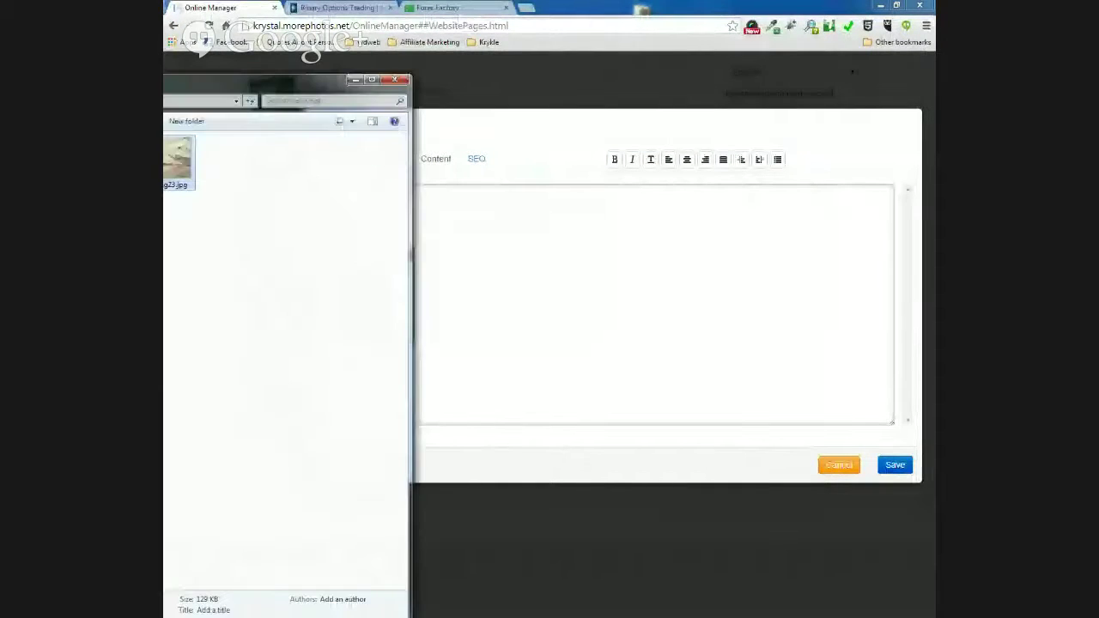
left_click_drag(606, 115, 807, 112)
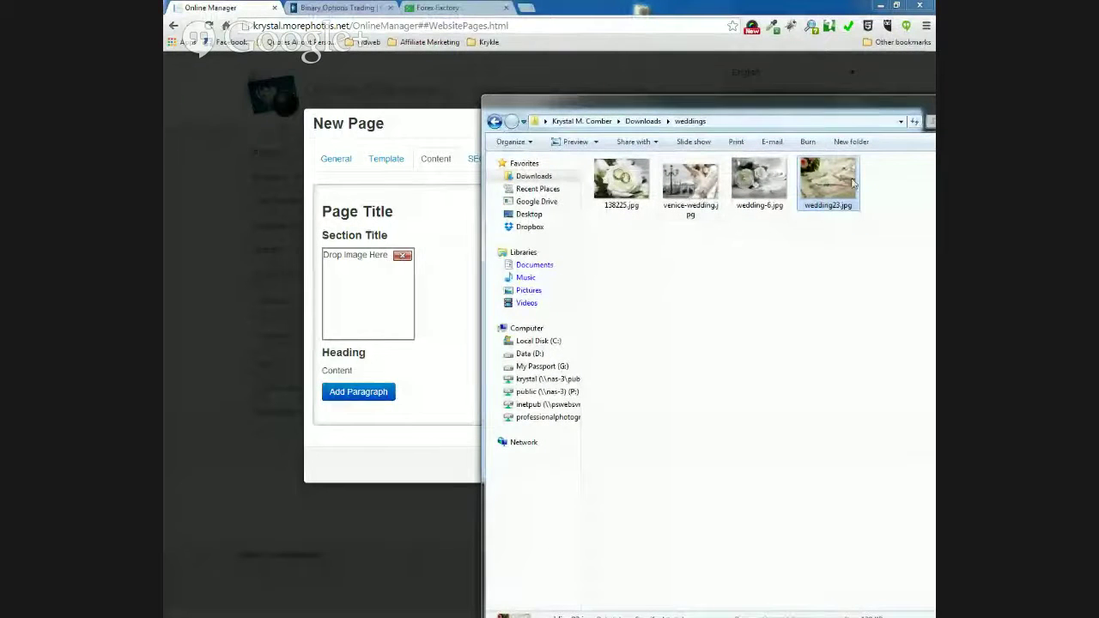
left_click_drag(846, 182, 373, 299)
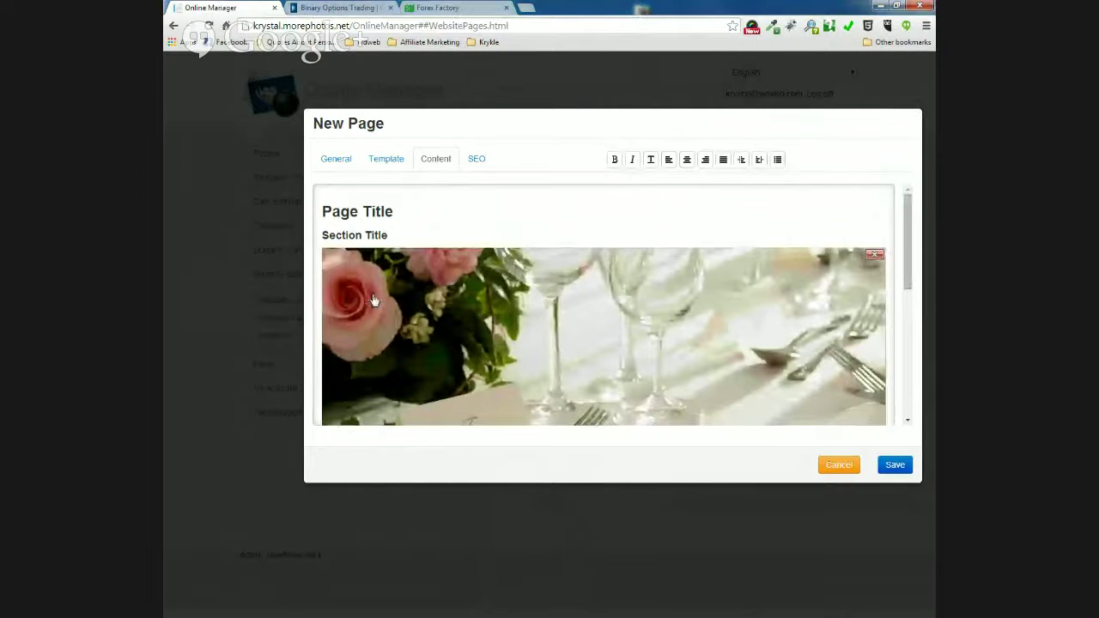
Replace the placeholder page title with "Enter Your Page Title"
left_click(361, 211)
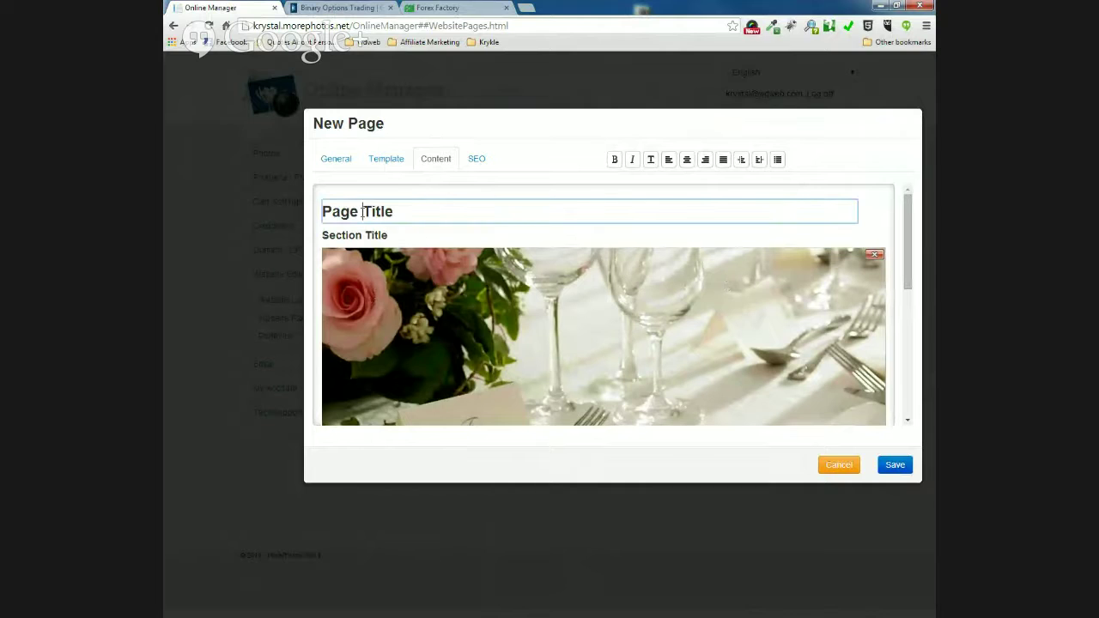
left_click_drag(422, 210, 316, 211)
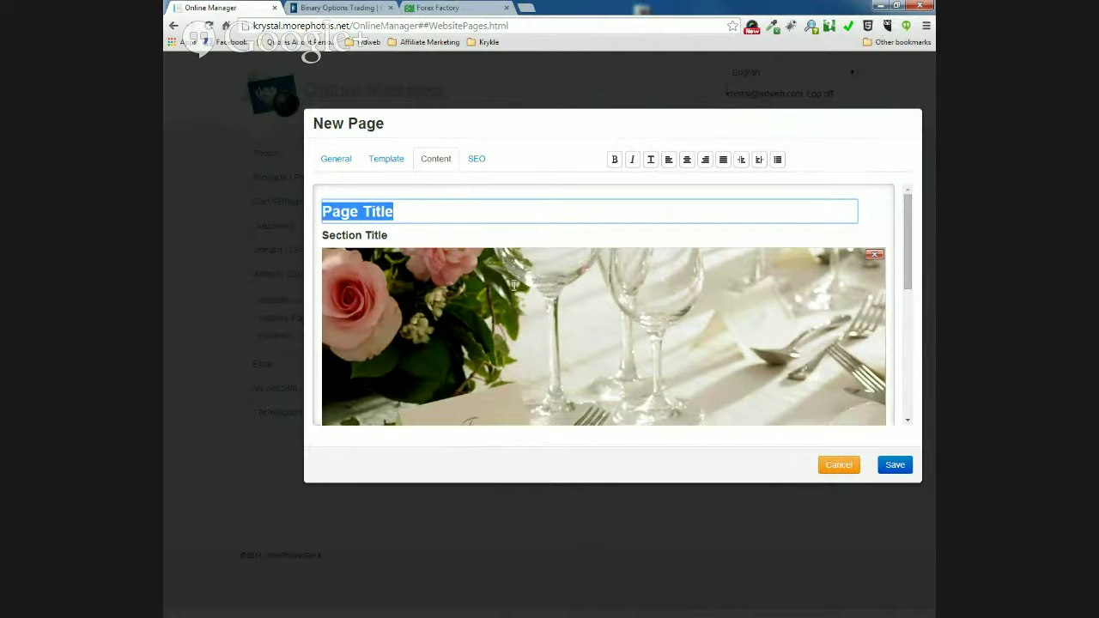
type("En")
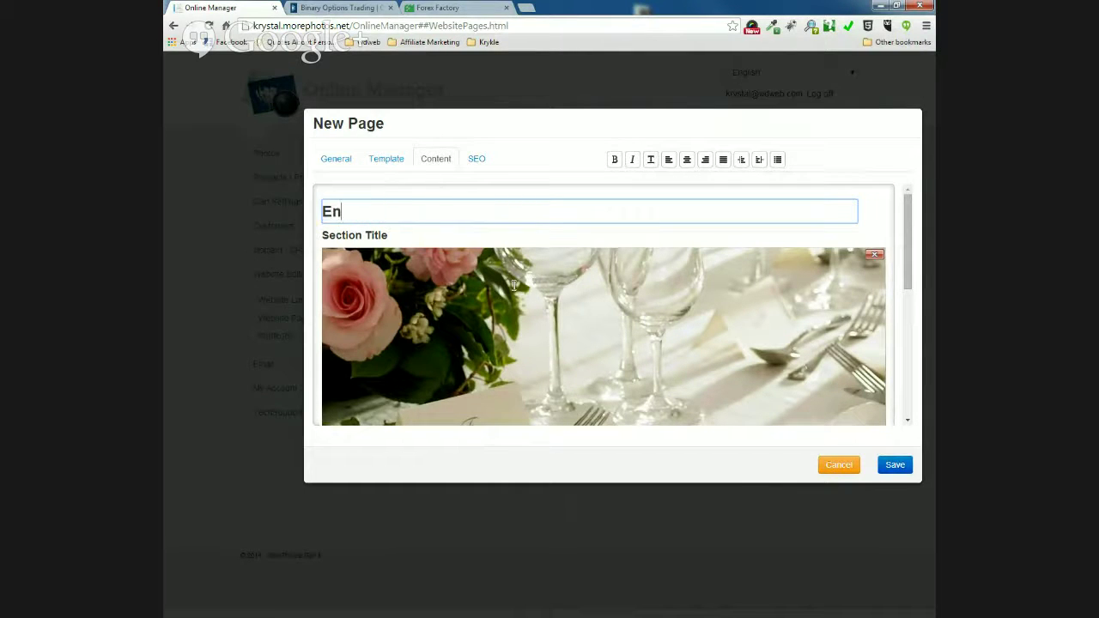
type("ter Your Page Title")
key("Tab")
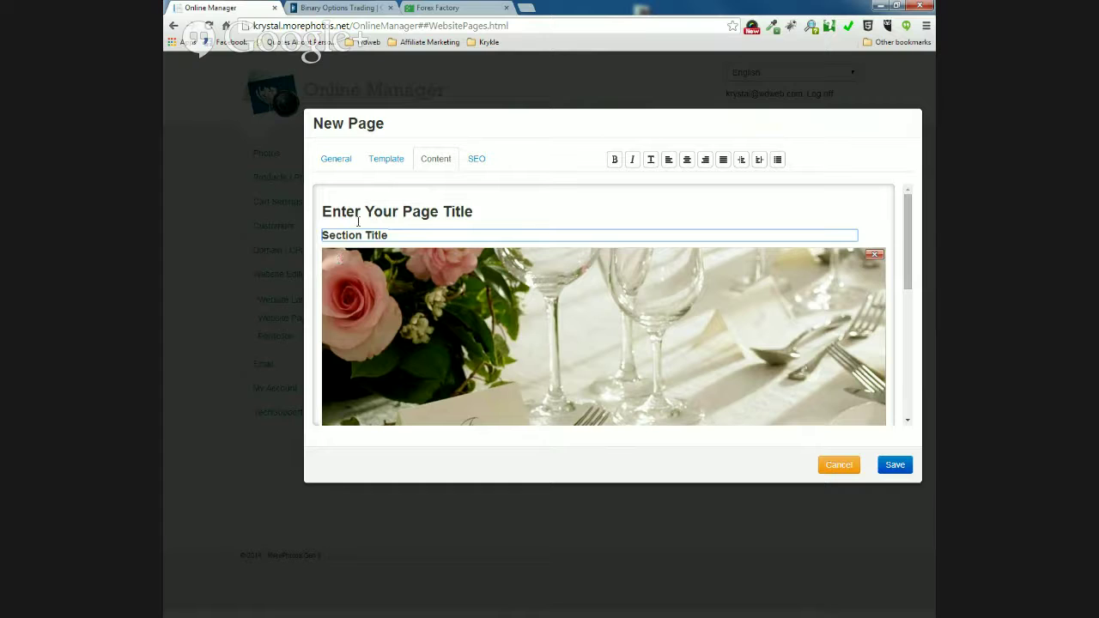
Replace the placeholder section title with "Enter Your Section Title (Subheading)"
left_click_drag(412, 236, 299, 246)
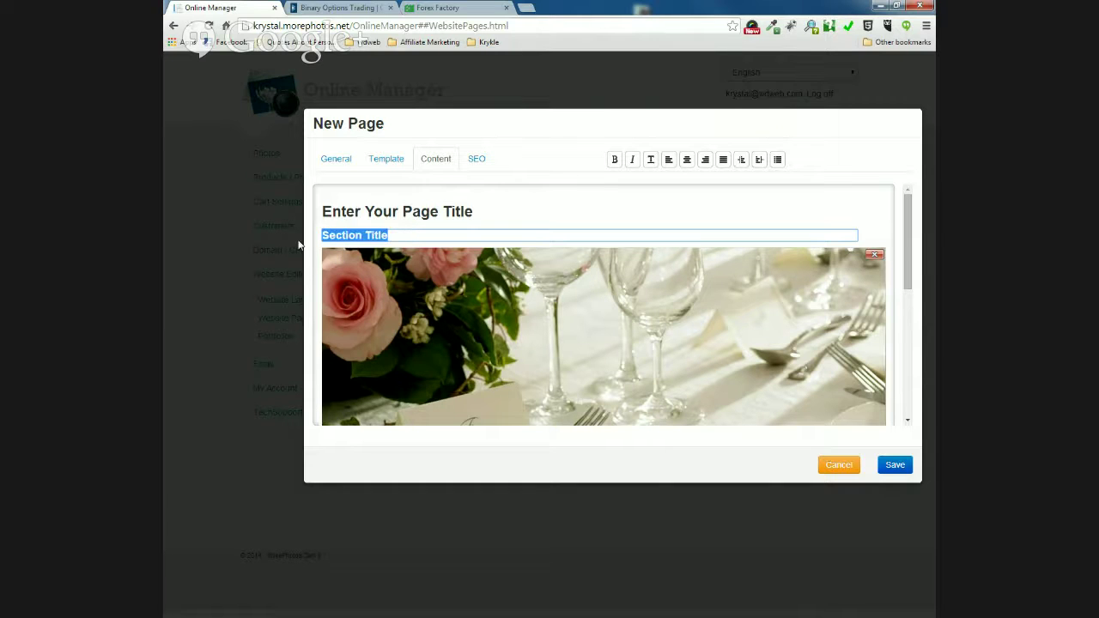
type("Enter Your")
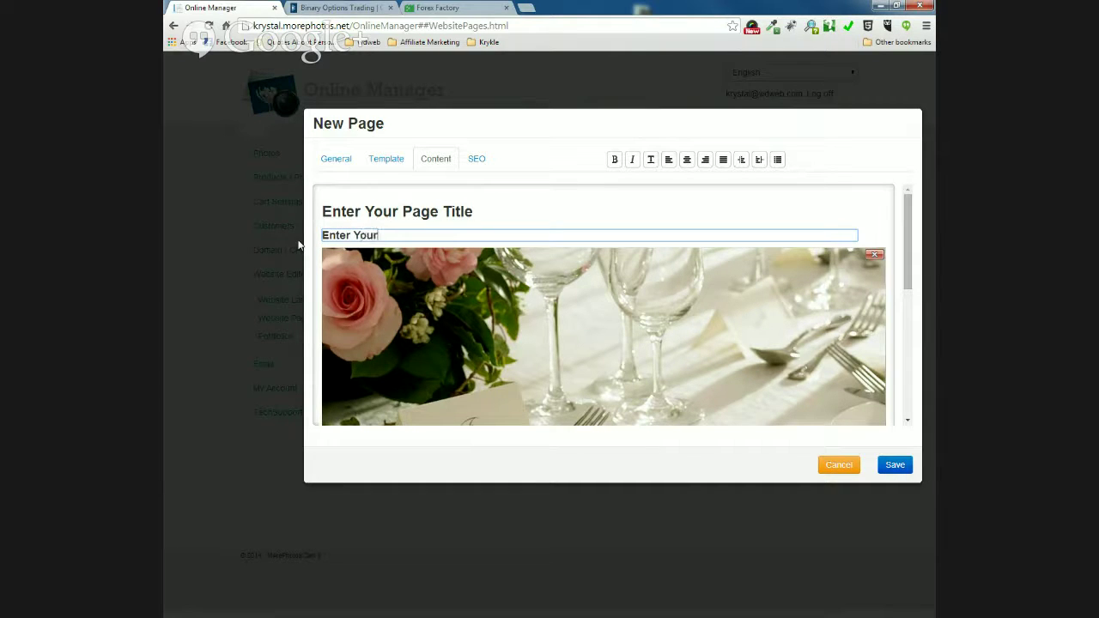
type(" Section Title (Subheadi")
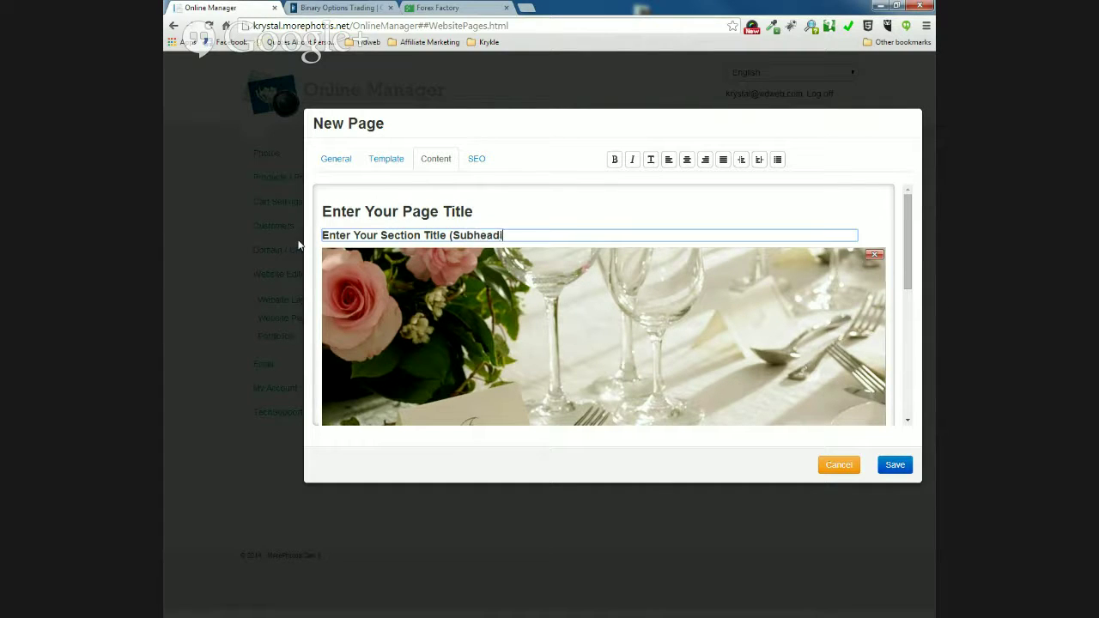
type("ng)")
Replace the placeholder heading below the wedding table image with "Enter Your Page Heading"
scroll(912, 294, "down", 1)
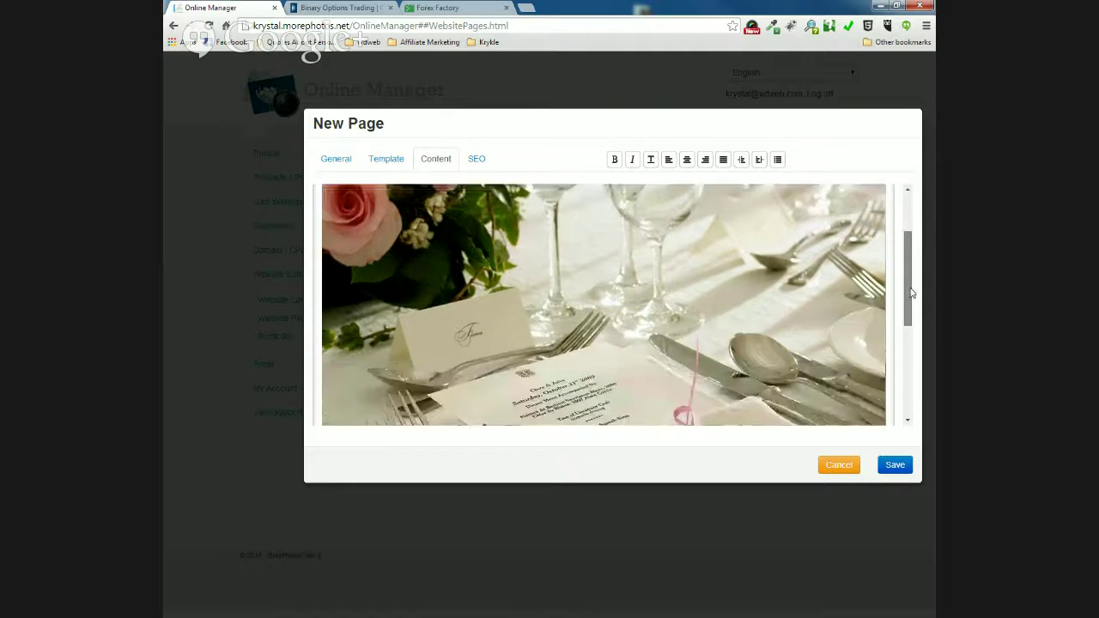
scroll(912, 294, "down", 3)
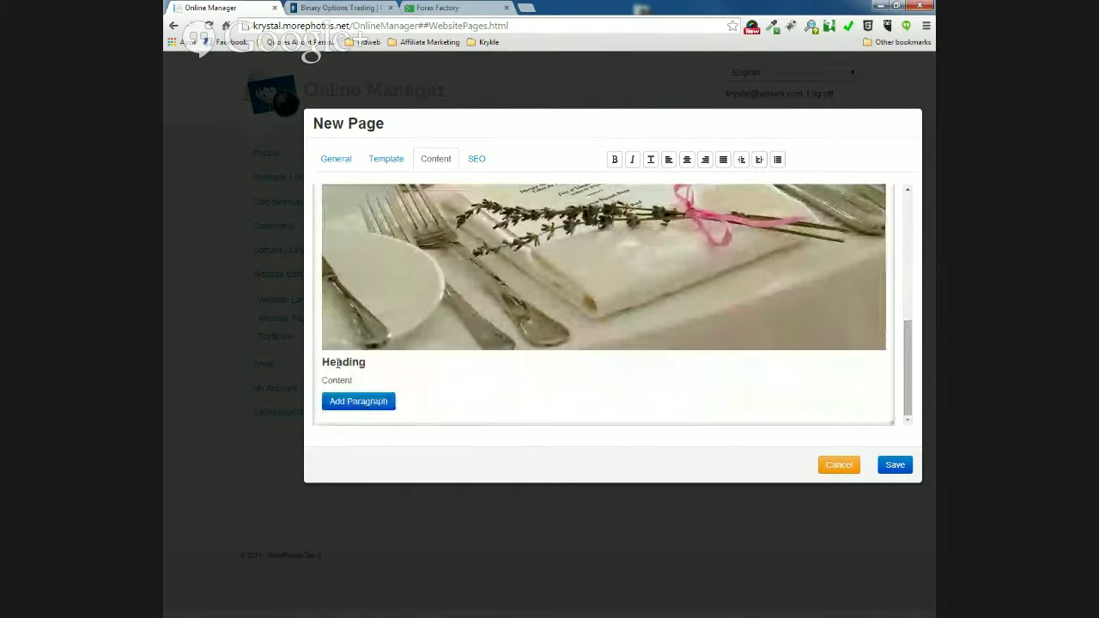
left_click(338, 363)
left_click_drag(367, 362, 309, 368)
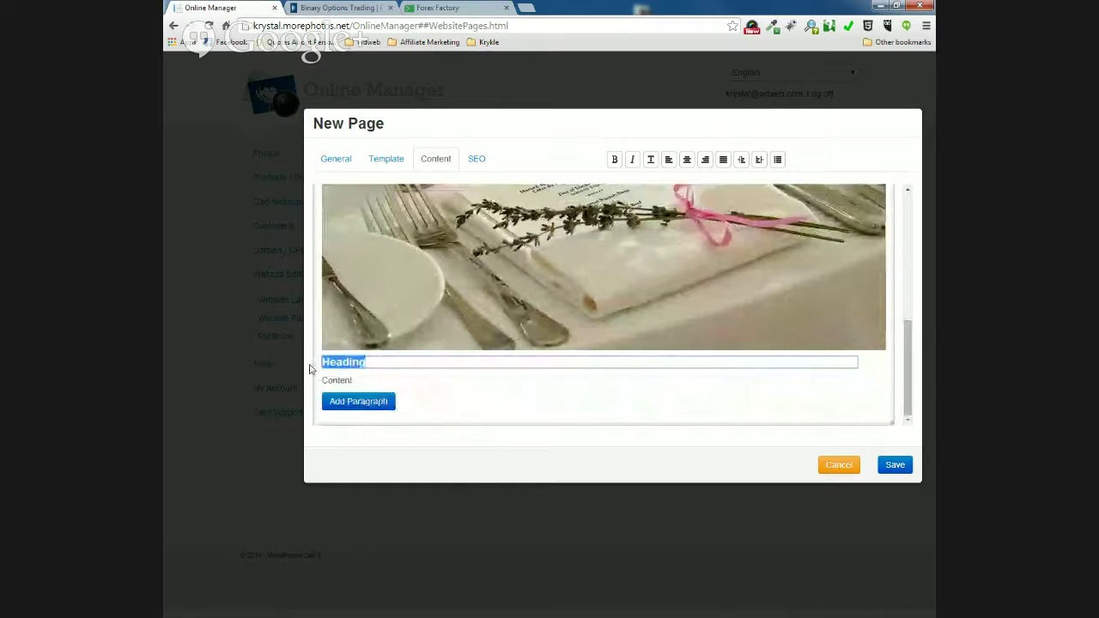
type("Enter Your P")
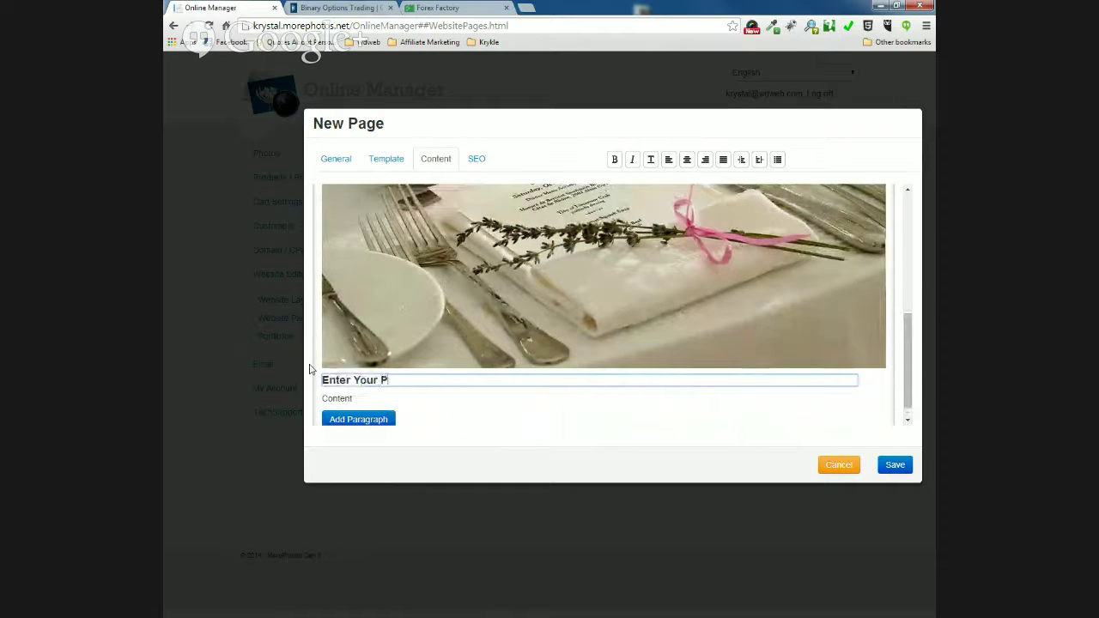
type("age Heading")
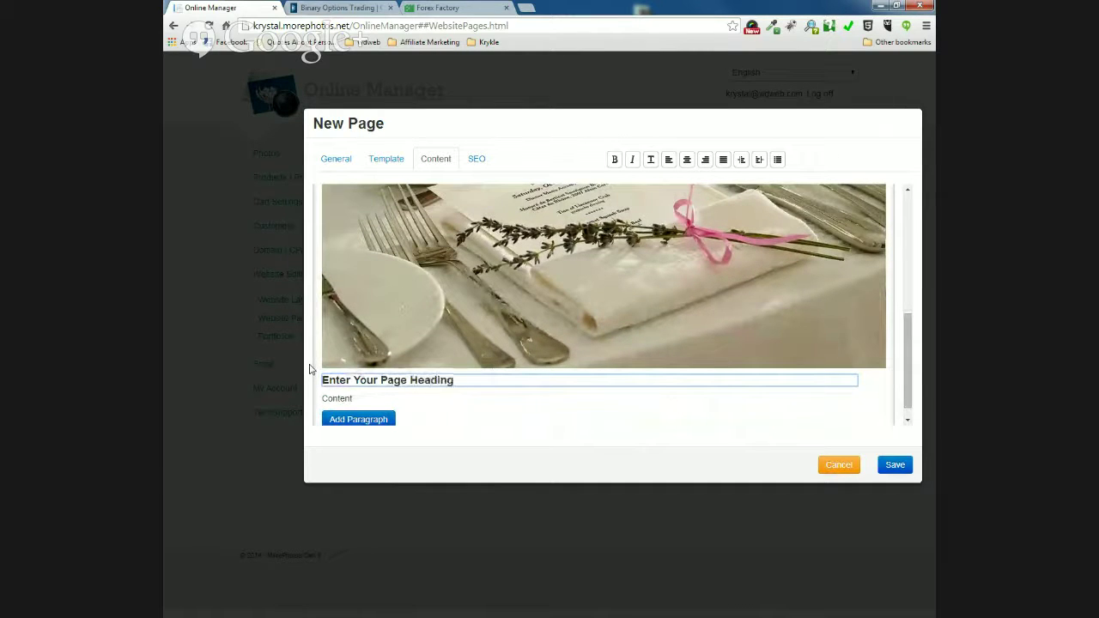
Replace the placeholder content text under the heading with "Enter your content"
left_click(336, 398)
left_click_drag(369, 399, 308, 398)
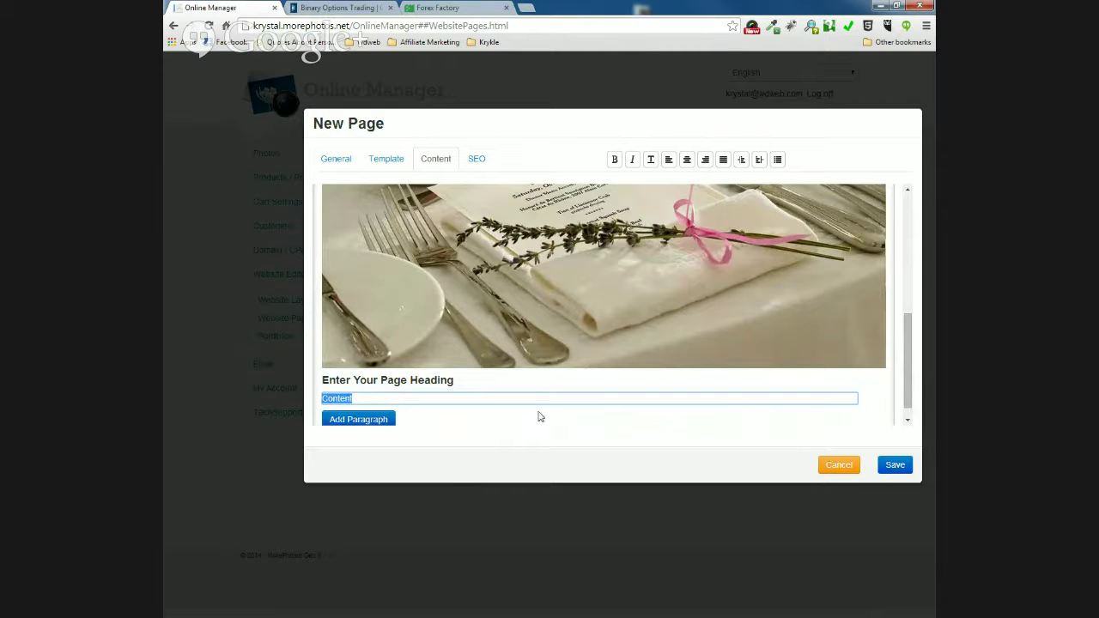
type("Enter your content")
Add a second paragraph block to the page and place wedding-6.jpg from the weddings folder in its image area
left_click(378, 426)
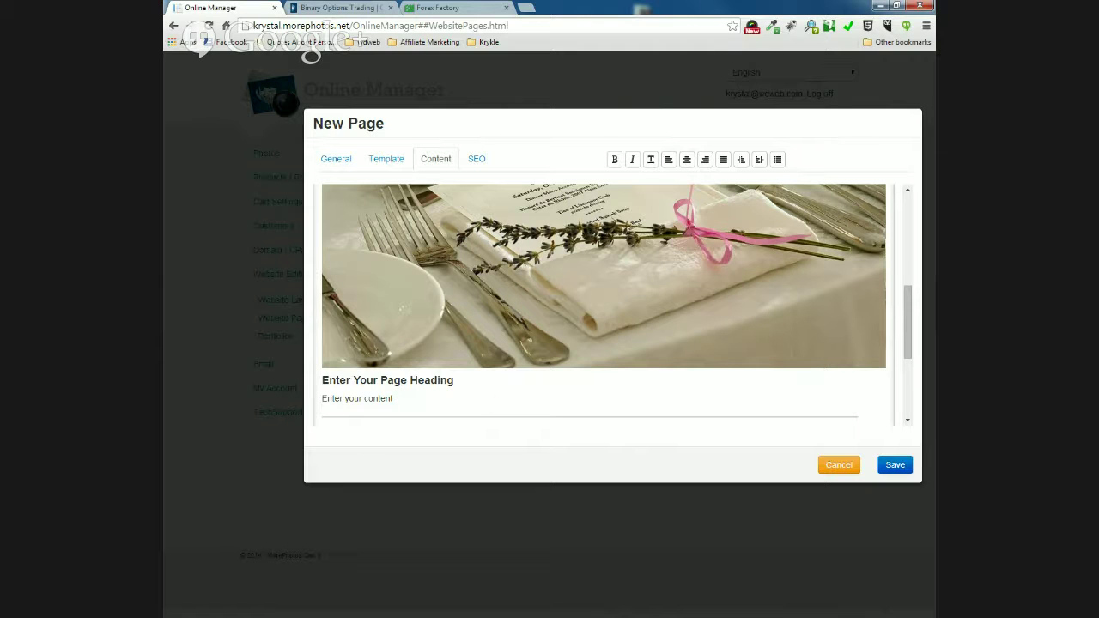
left_click_drag(908, 316, 911, 369)
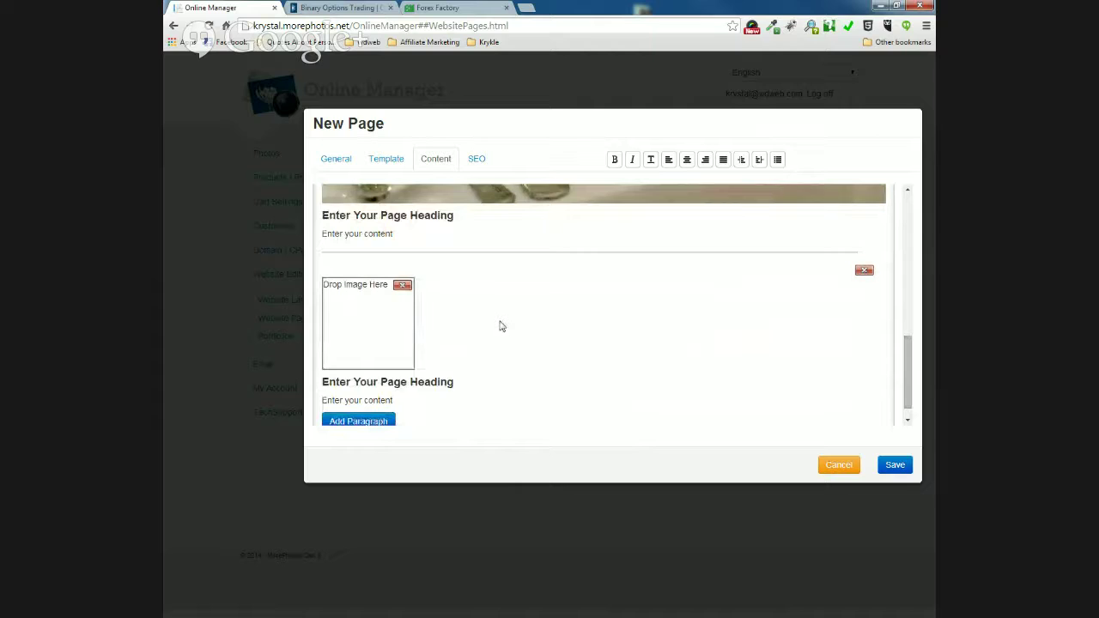
scroll(502, 327, "down", 1)
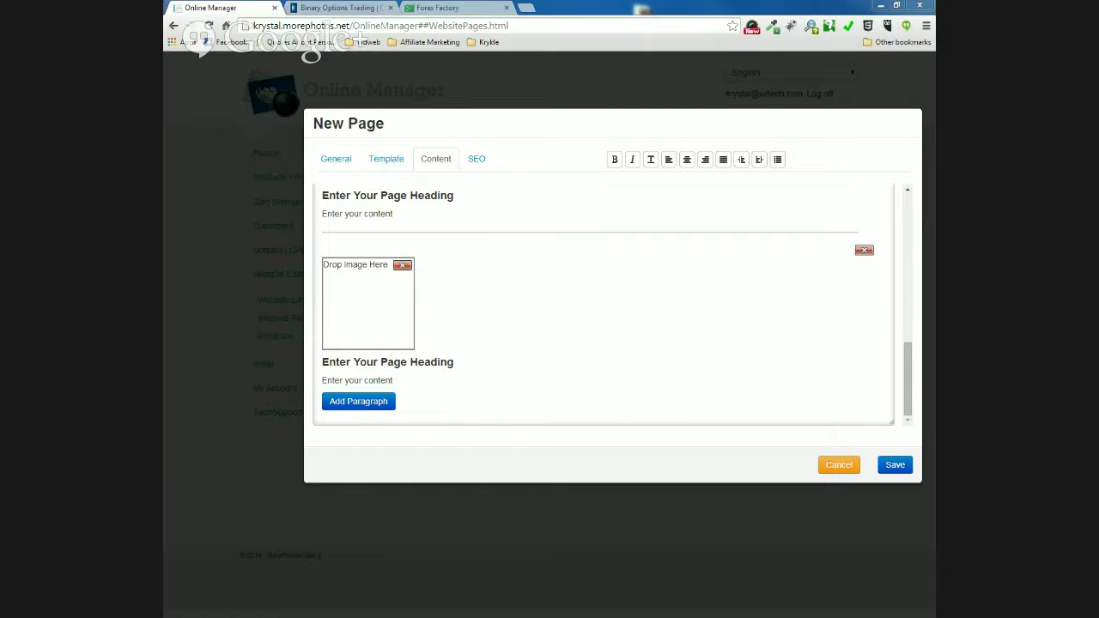
key("alt+Tab")
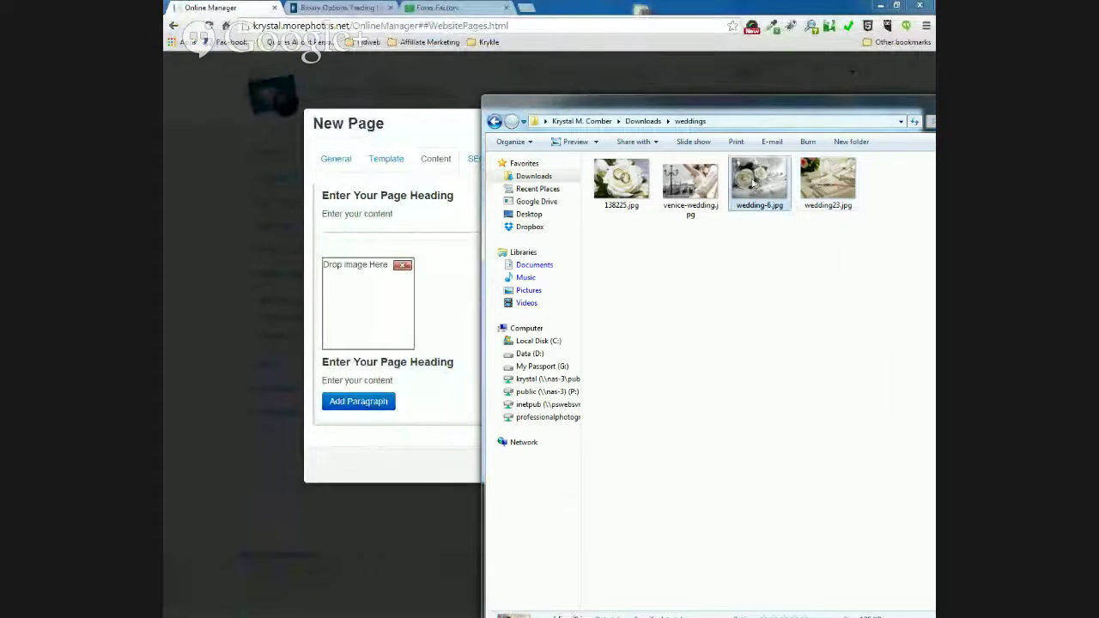
left_click_drag(756, 182, 376, 306)
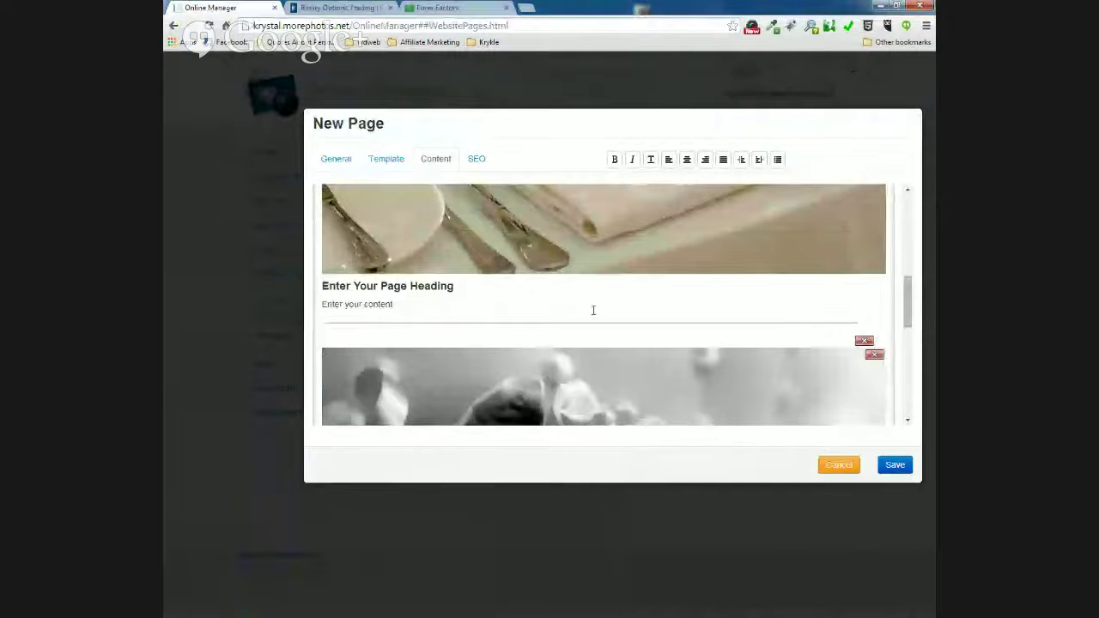
scroll(593, 310, "down", 1)
scroll(593, 310, "down", 5)
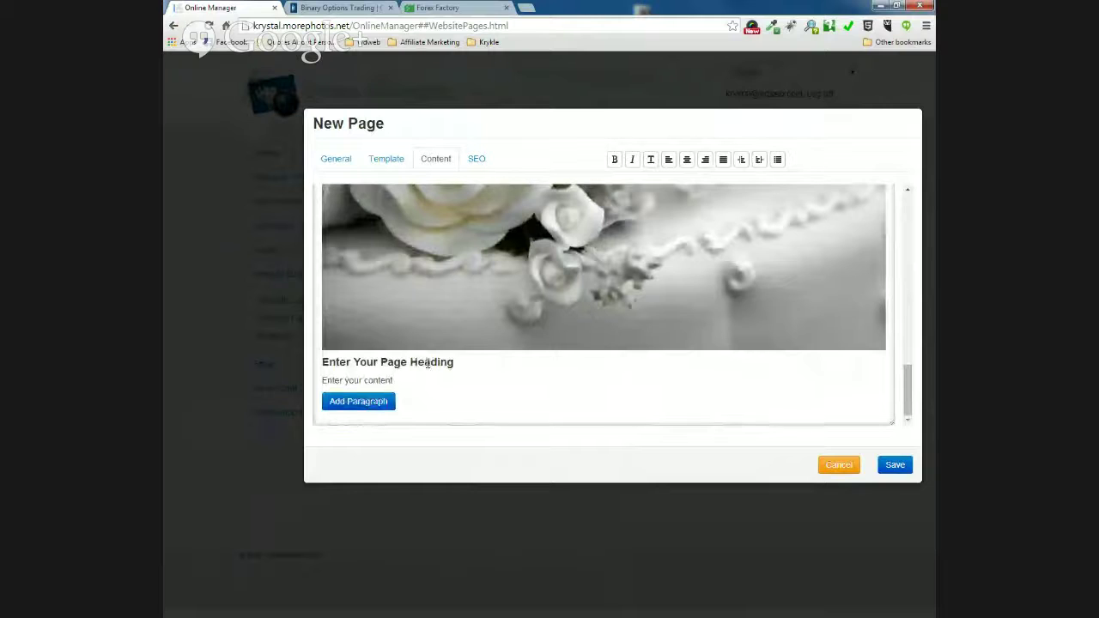
left_click(489, 359)
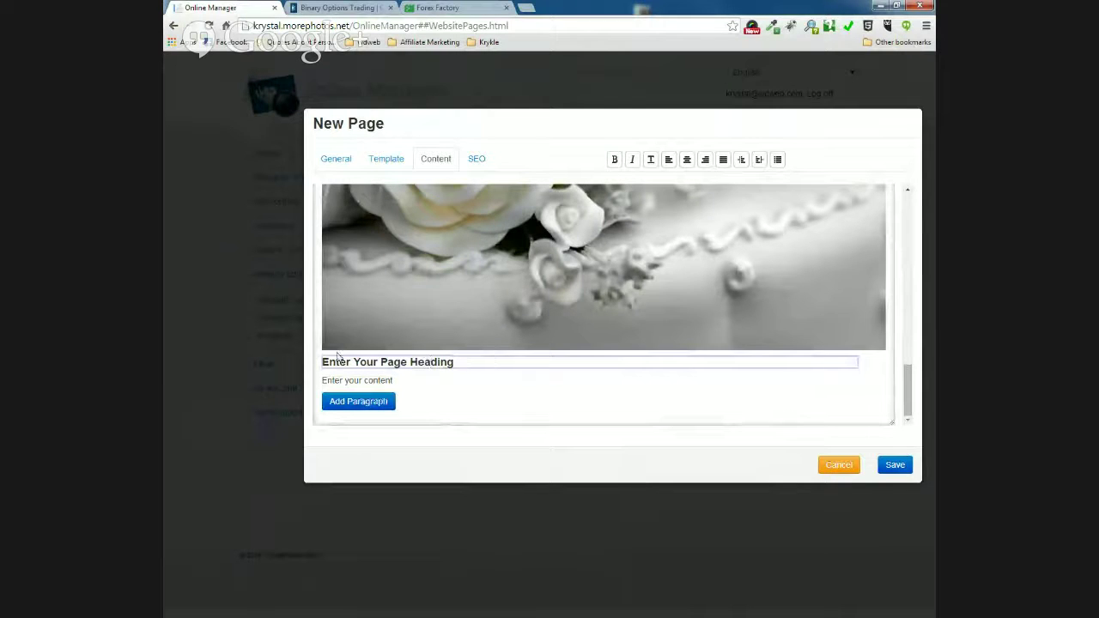
left_click(377, 383)
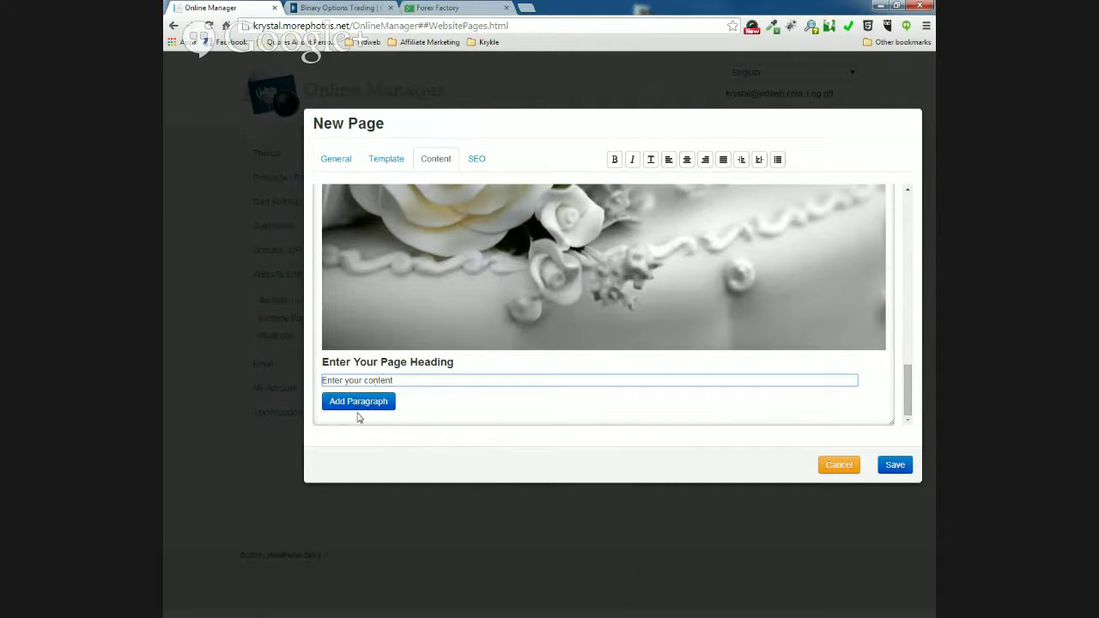
Set the SEO keywords to "enter keywords specific to your website page with commas in between. This will help Search Engines Find You!"
left_click(472, 161)
left_click(435, 196)
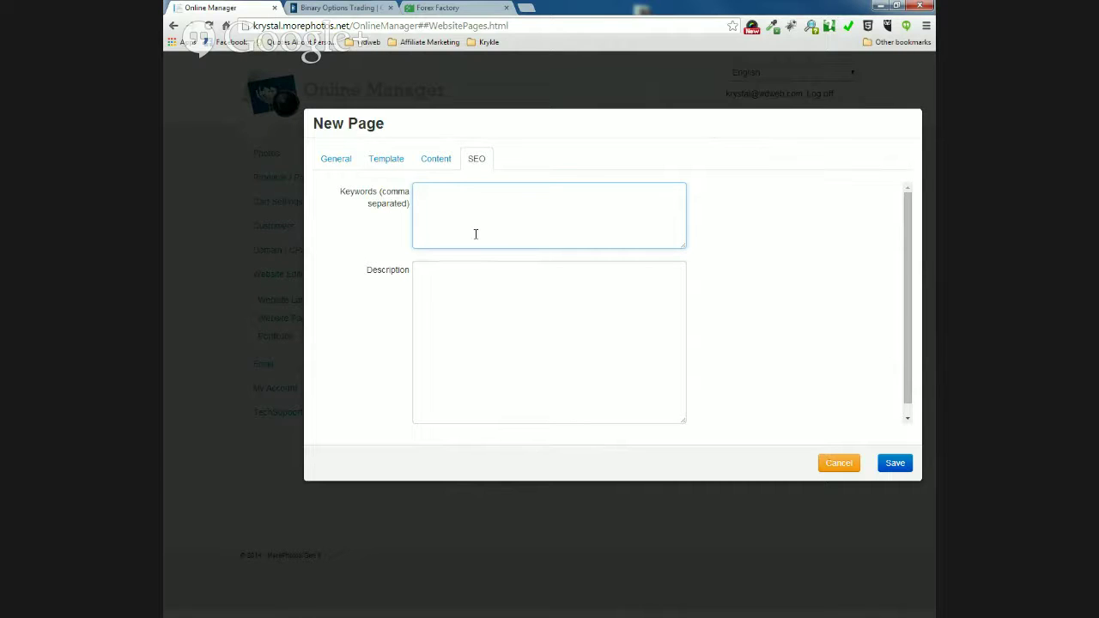
type("enter keywords specific to your website page")
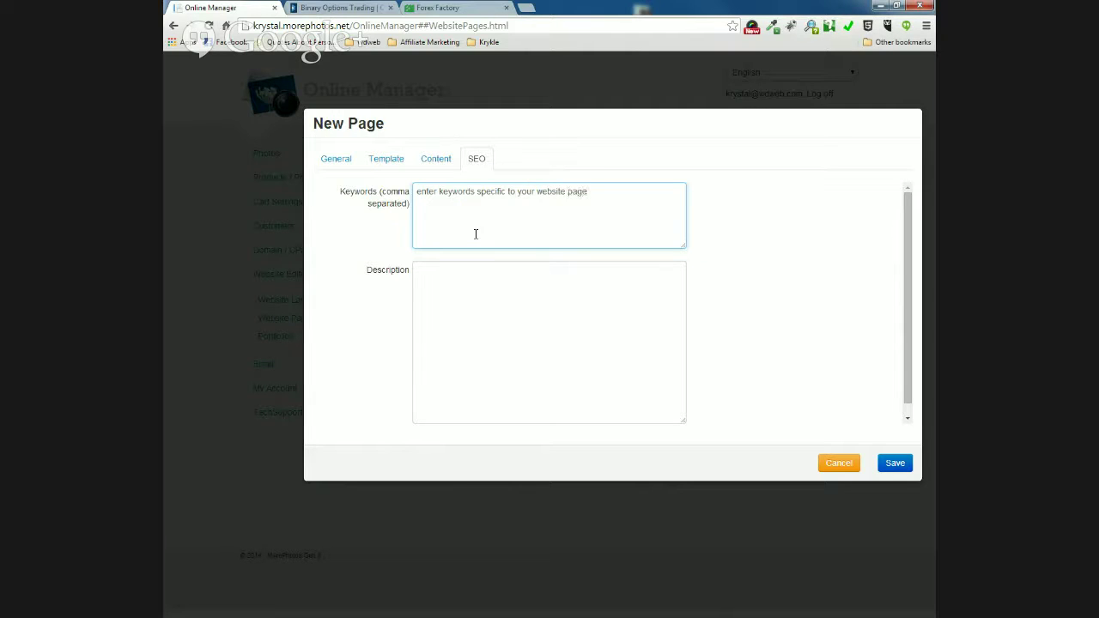
type(" with commas in between .  This will")
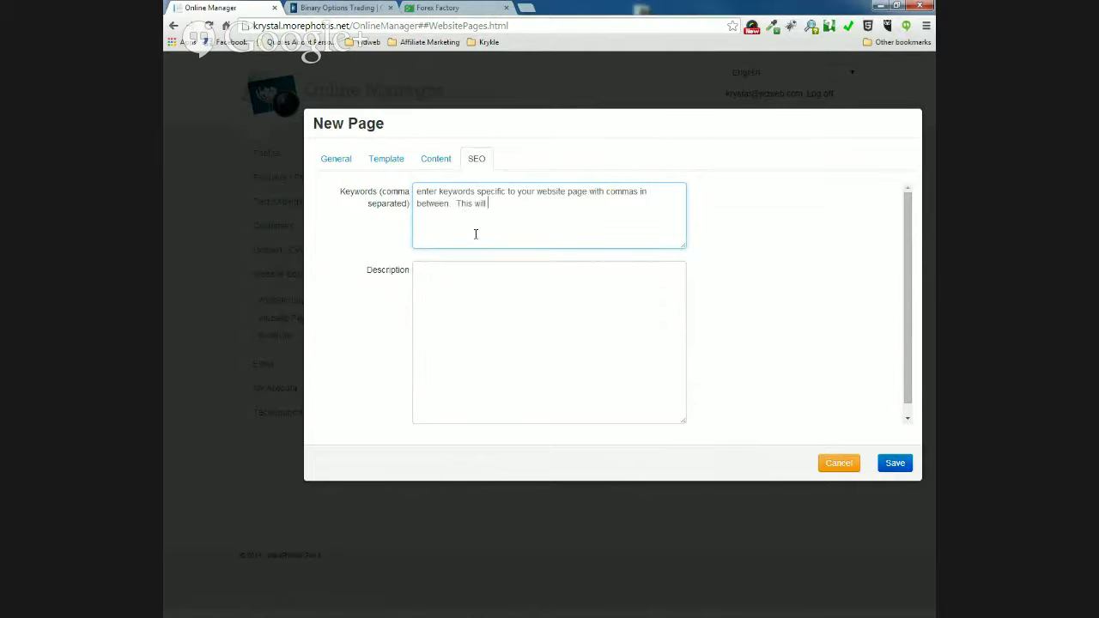
type(" help Search Engines Find ")
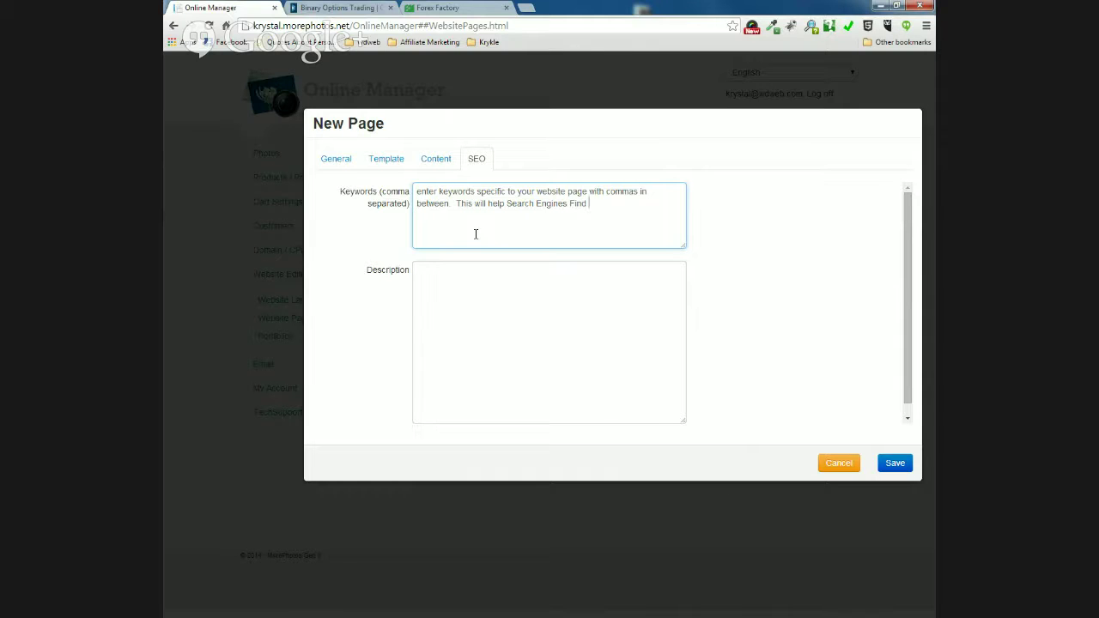
type("You!")
Set the SEO description to "Enter a description about your page here - again....this will help Search Engines Find You!" and save the page
left_click(542, 317)
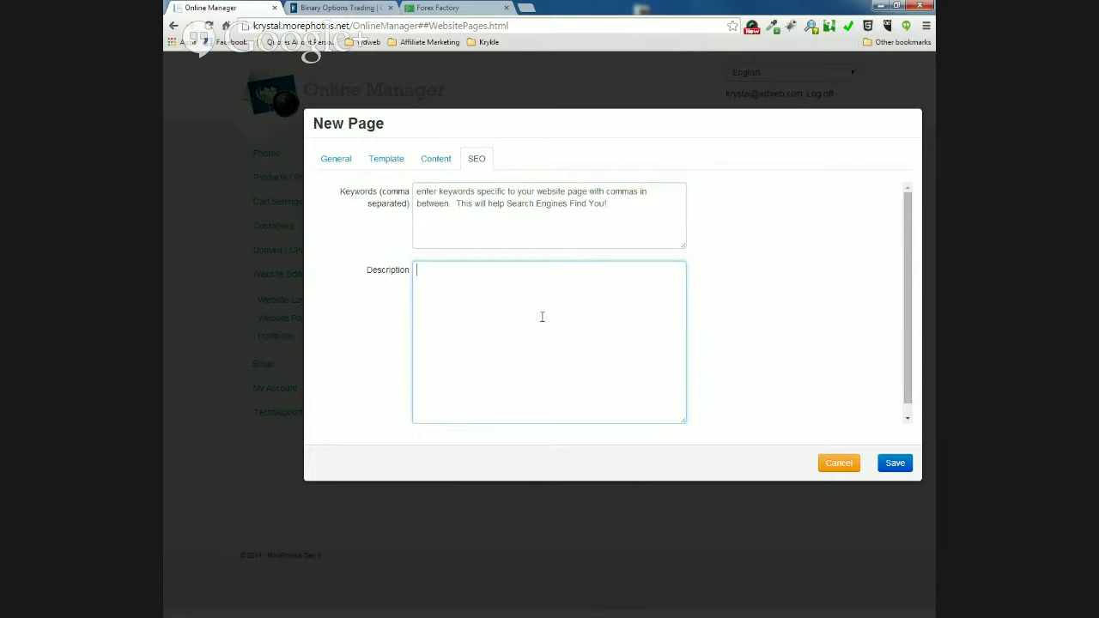
type("Enter a description about your page here")
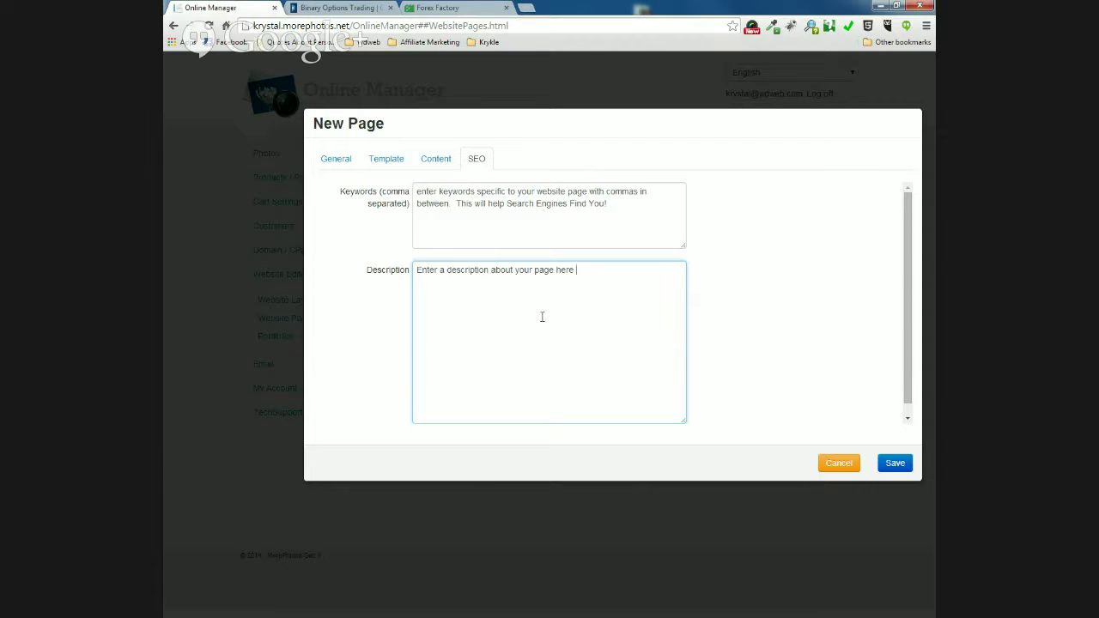
type(" - again....this will help Search Engines Find You!")
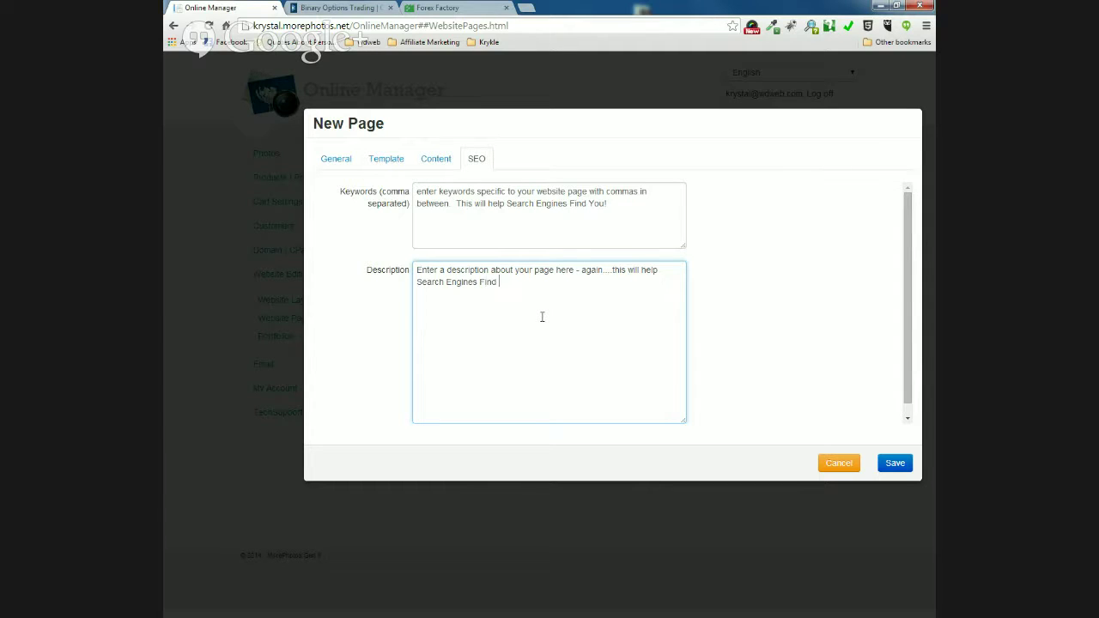
left_click(910, 468)
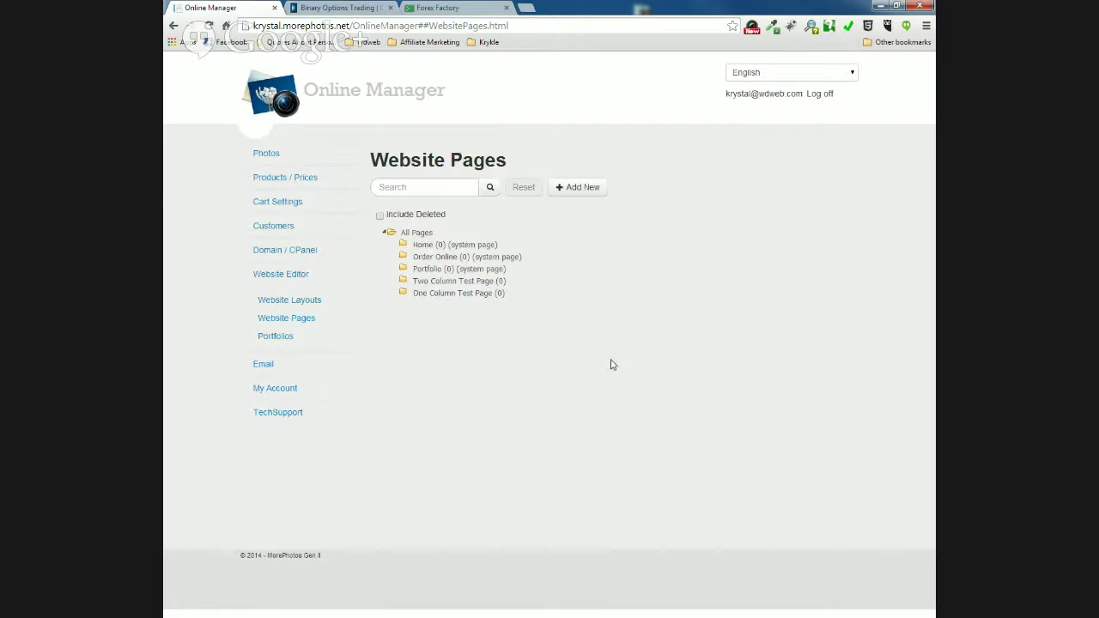
Open the One Column Test Page's settings to check them and close them without making changes
left_click(475, 298)
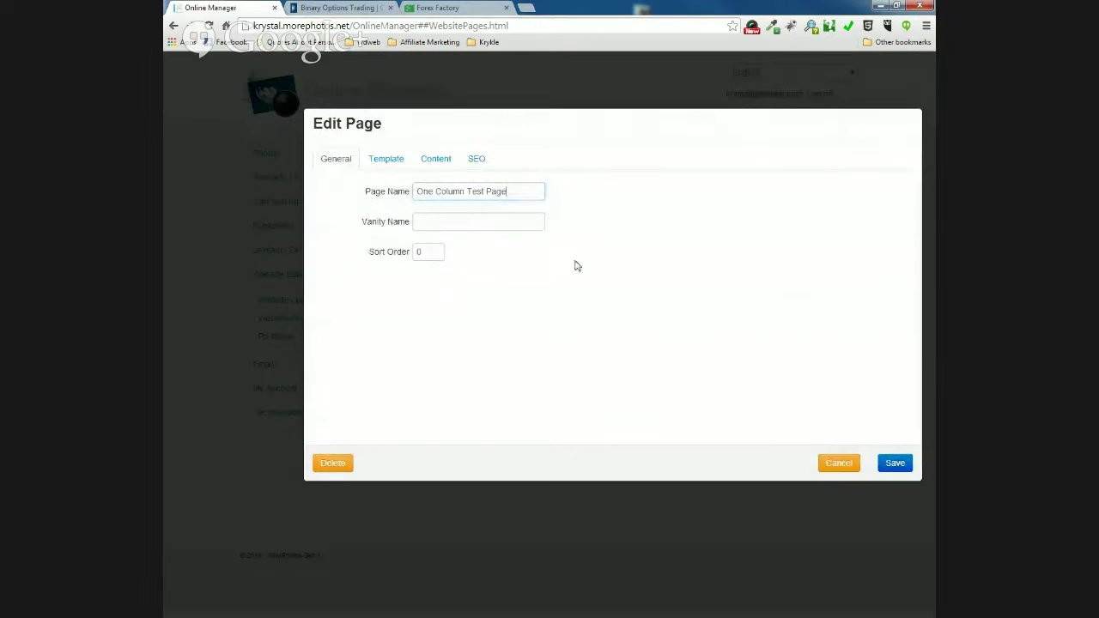
left_click(828, 464)
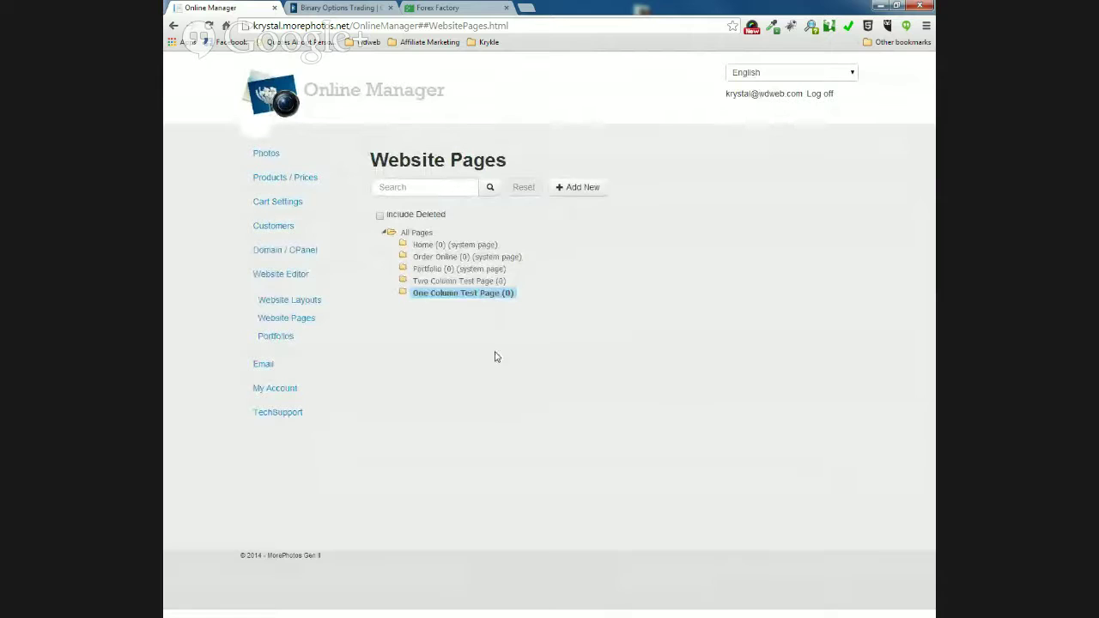
Log off from Online Manager and review the One Column Test Page on the public website, from its title down to the last paragraph
left_click(819, 94)
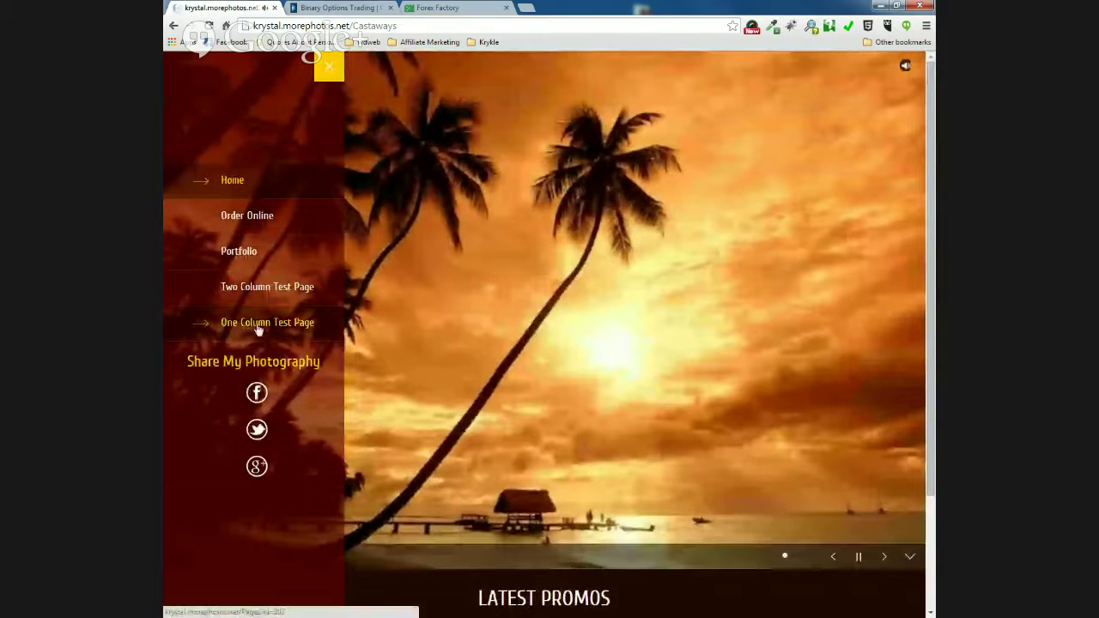
left_click(221, 327)
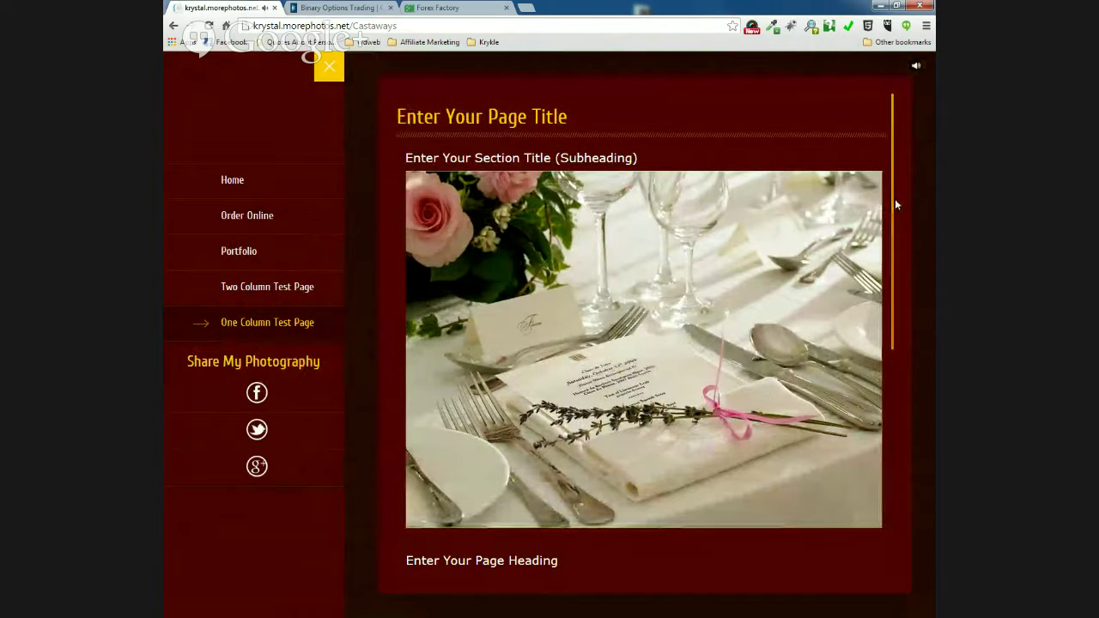
scroll(868, 226, "down", 1)
scroll(867, 225, "down", 3)
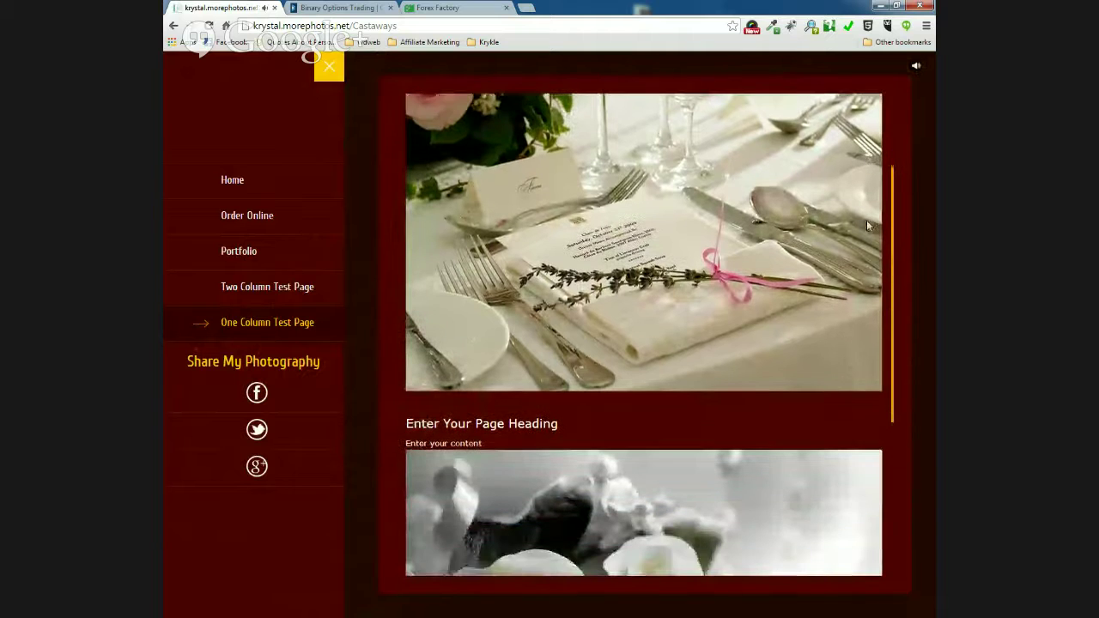
scroll(867, 226, "down", 3)
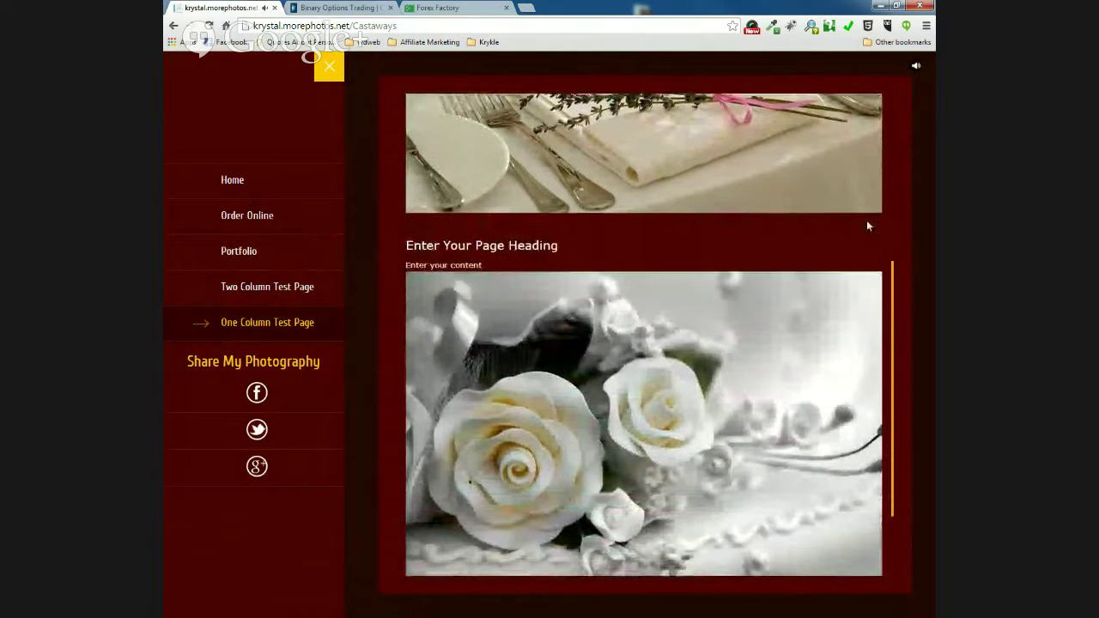
scroll(869, 226, "down", 1)
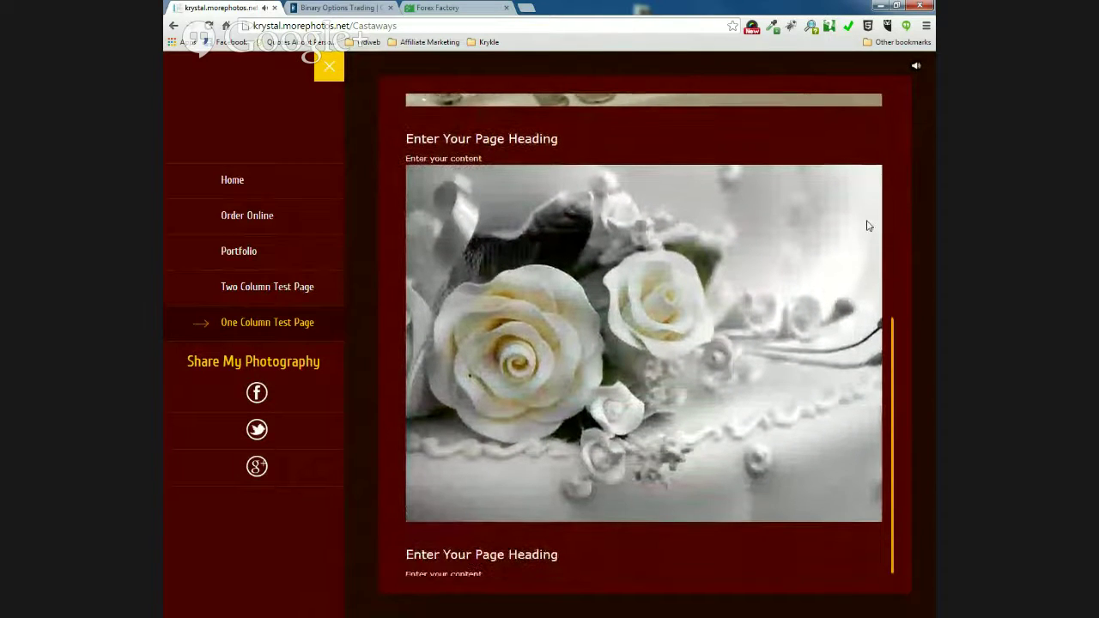